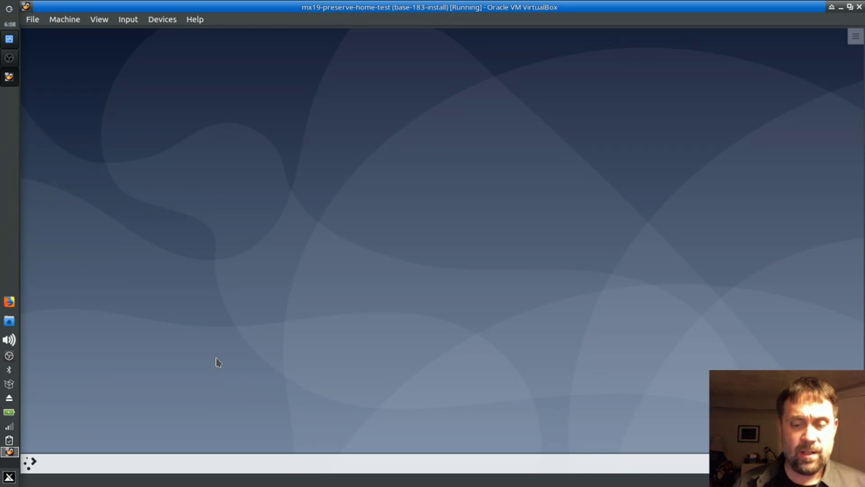
Step: Open the desktop context menu and dismiss it, twice
right_click(150, 248)
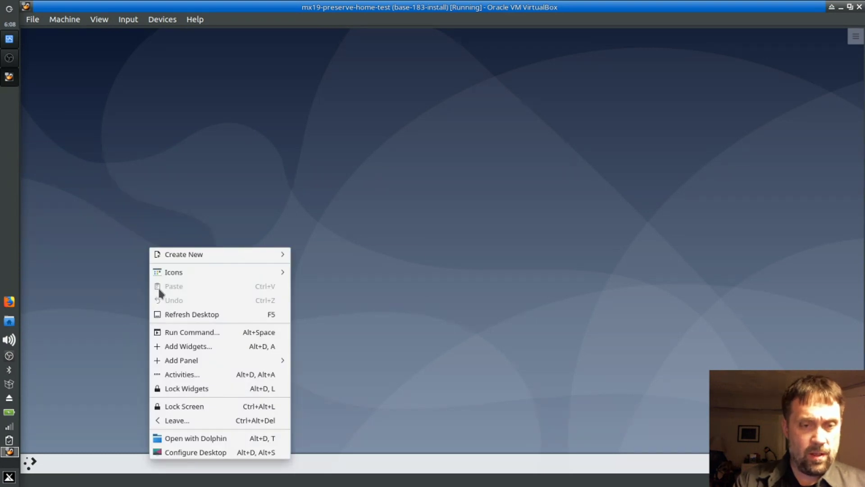
click(184, 236)
right_click(275, 170)
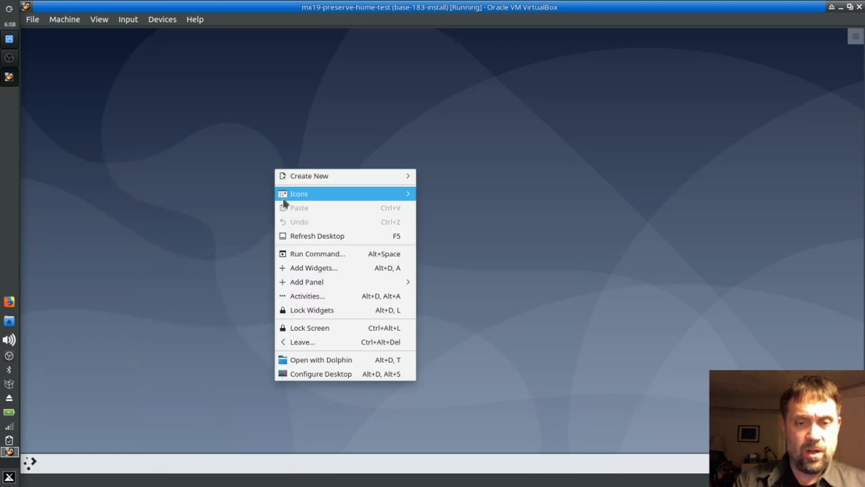
click(207, 230)
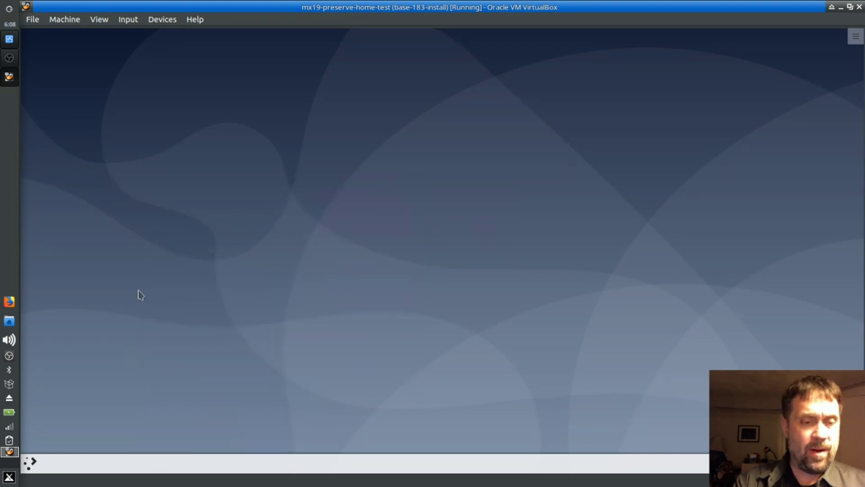
Step: Open the Application Launcher's all-applications view at the System category and scroll through it
click(29, 462)
click(99, 439)
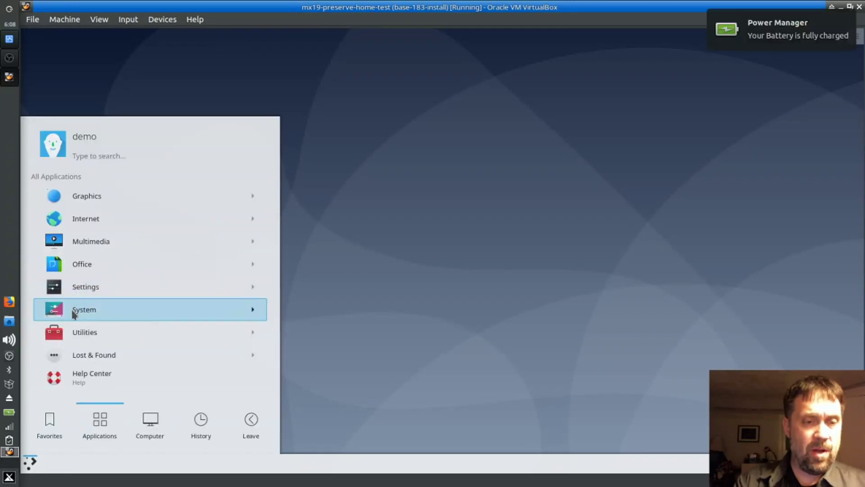
click(166, 305)
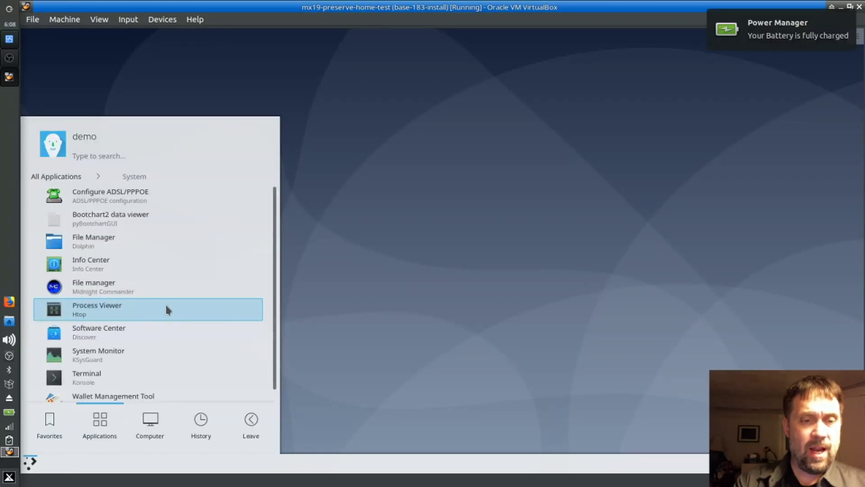
scroll(167, 309, down, 1)
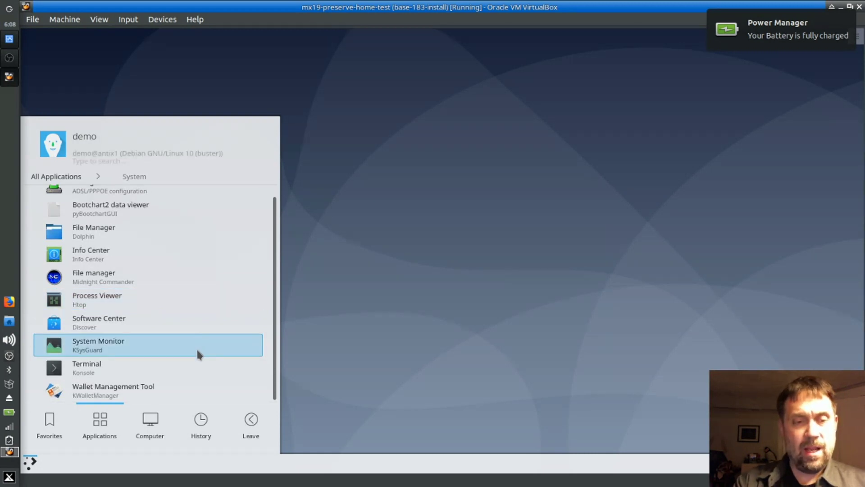
Step: Launch Software Center (Discover) from the System list, close it, and reopen the launcher
click(124, 321)
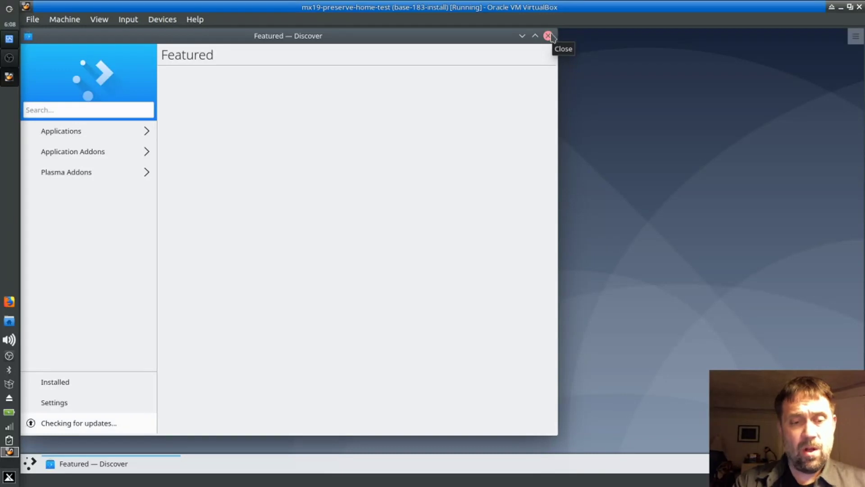
click(548, 36)
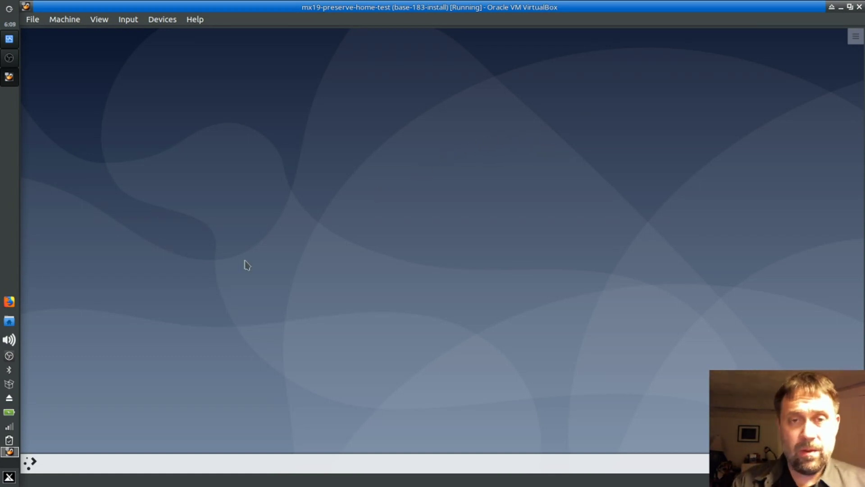
click(30, 462)
Step: Launch Konsole from the launcher's History and enlarge its text
click(204, 416)
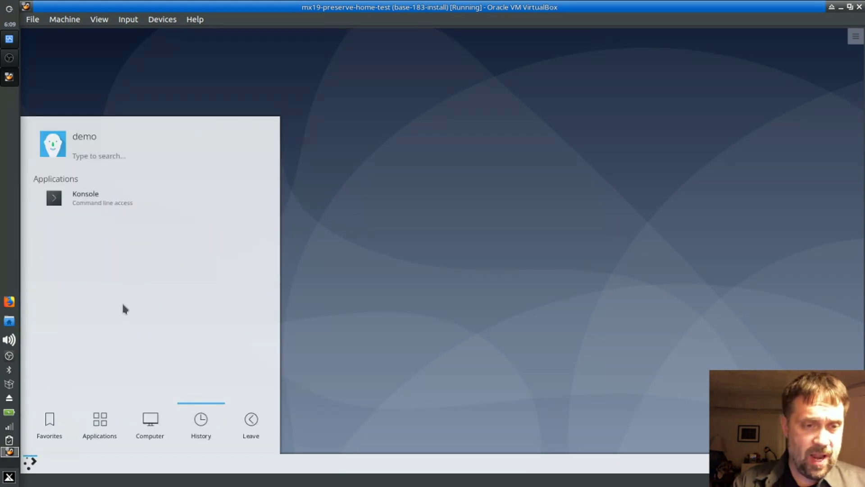
click(69, 194)
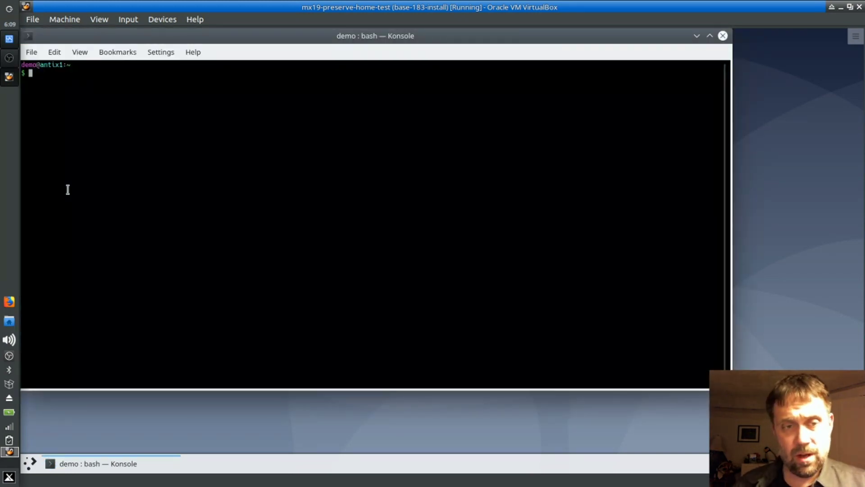
text(ls)
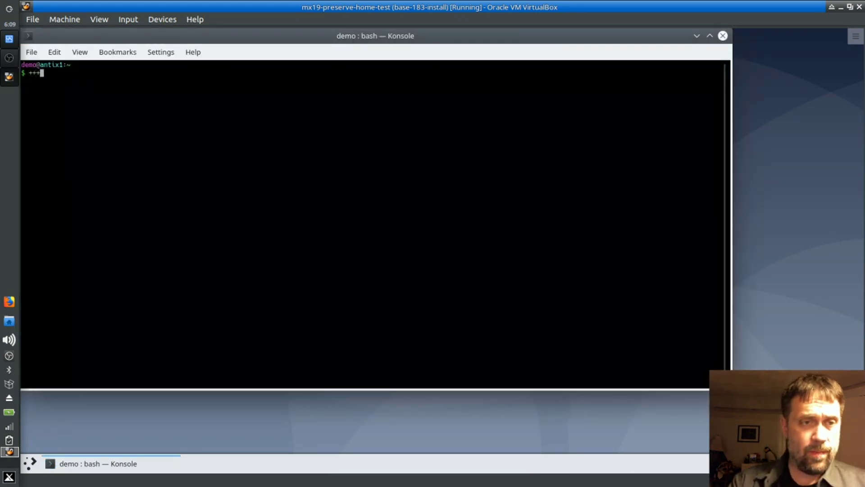
key(BackSpace)
key(BackSpace)
key(ctrl+plus)
key(ctrl+plus)
key(ctrl+plus)
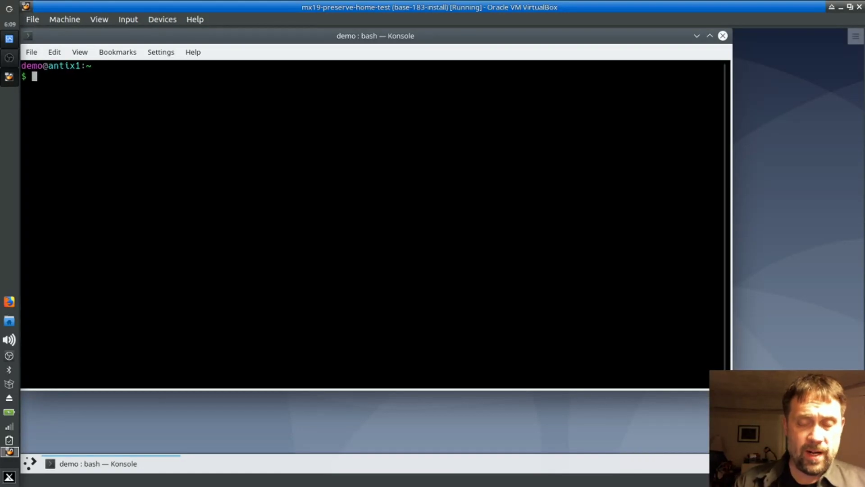
Step: Run 'sudo apt install antix-installer yad' in the terminal
text(su)
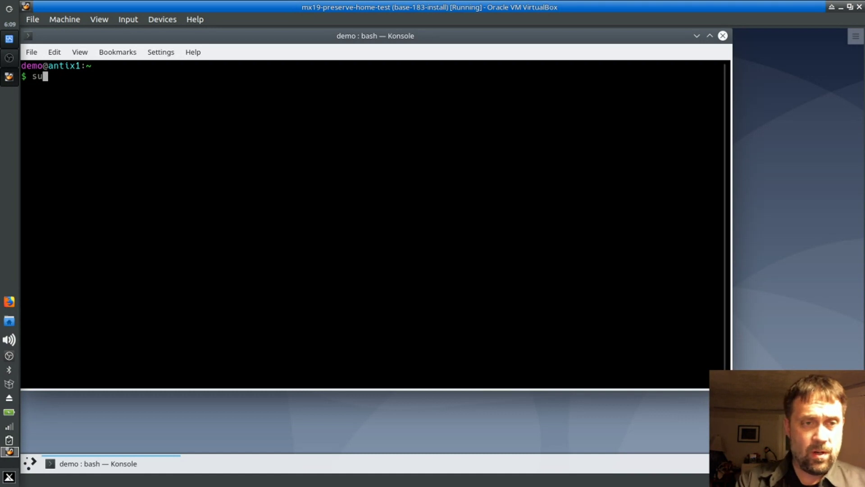
text(do apt ins)
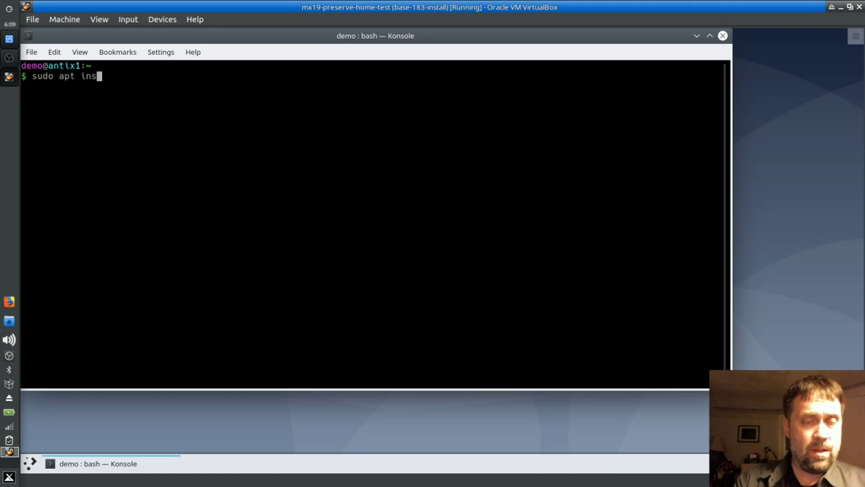
text(tall antix-ins)
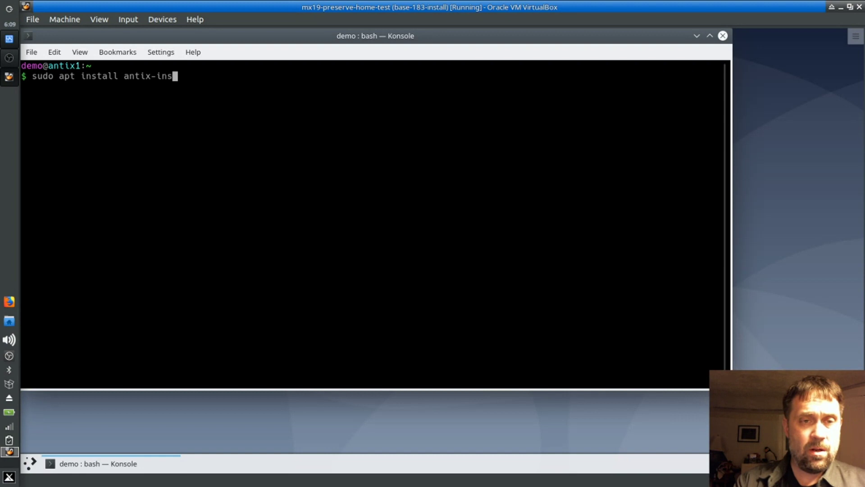
key(Tab)
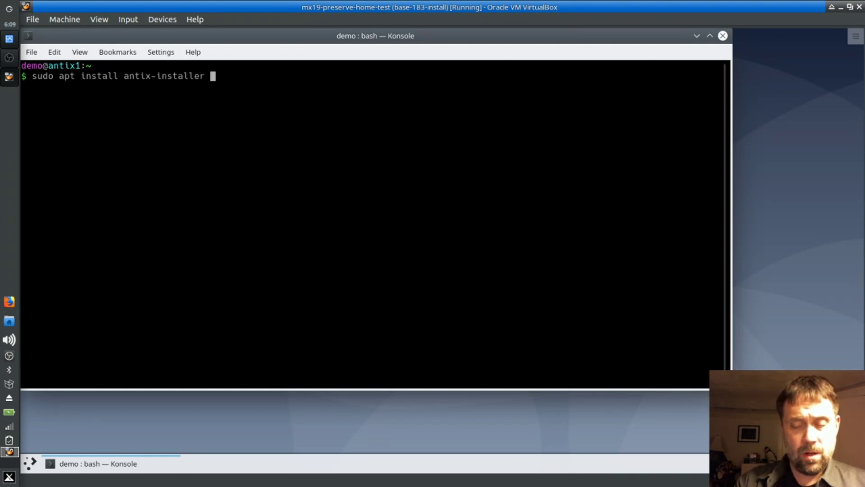
text(yad)
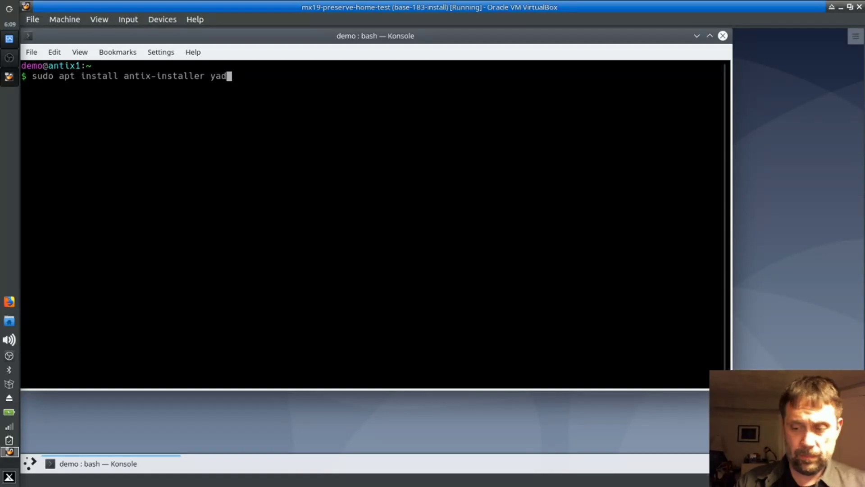
key(Return)
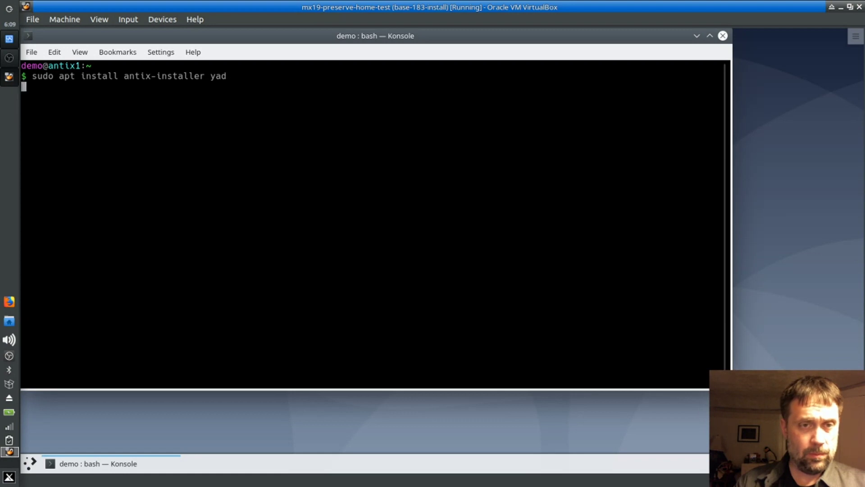
Step: Answer y to install the packages, then exit the terminal once finished
text(y)
key(Return)
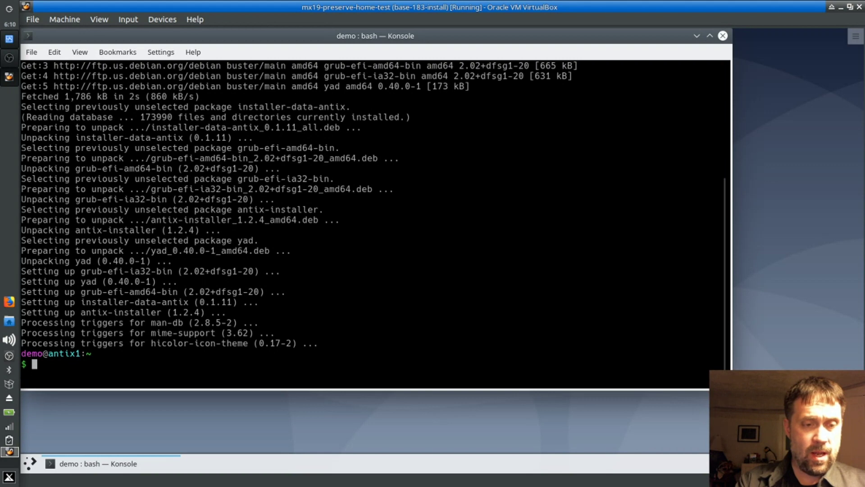
text(exit)
key(Return)
Step: Apply the dark-blue Debian space swirl wallpaper in Configure Desktop and close the settings
right_click(318, 167)
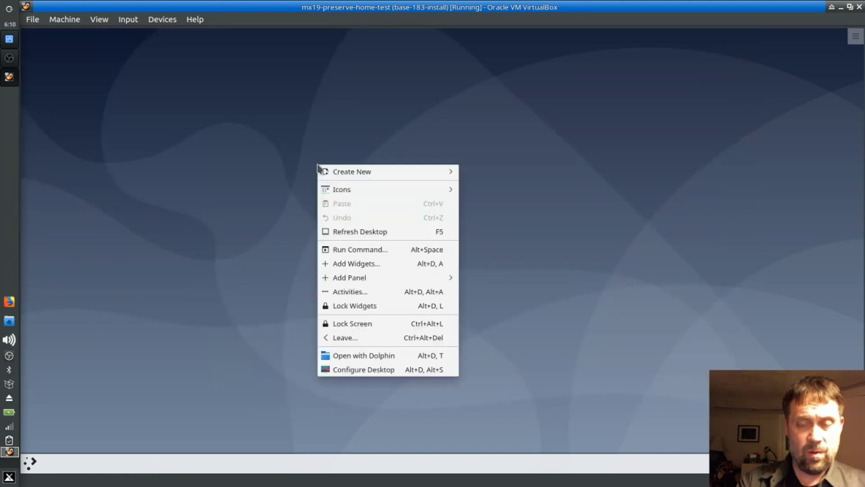
click(316, 388)
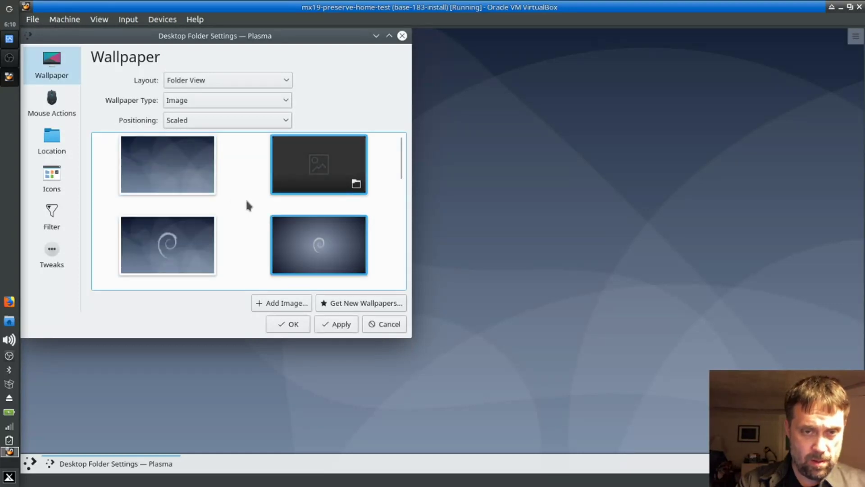
scroll(399, 181, down, 5)
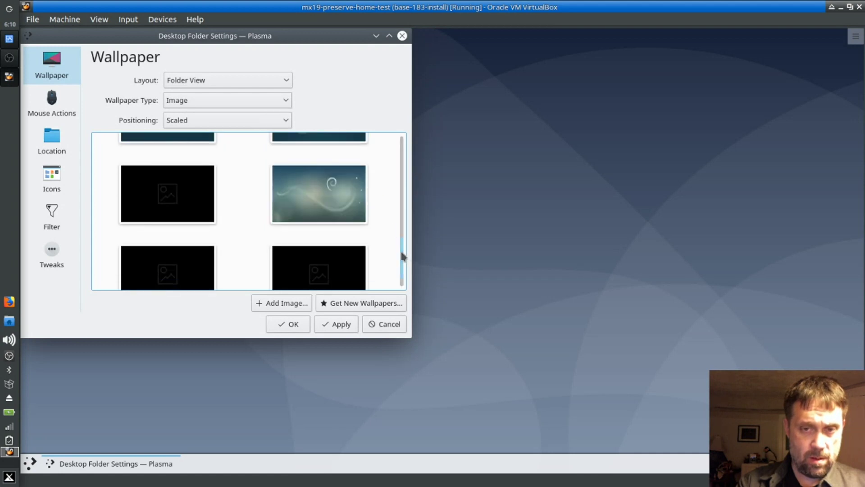
scroll(400, 245, up, 2)
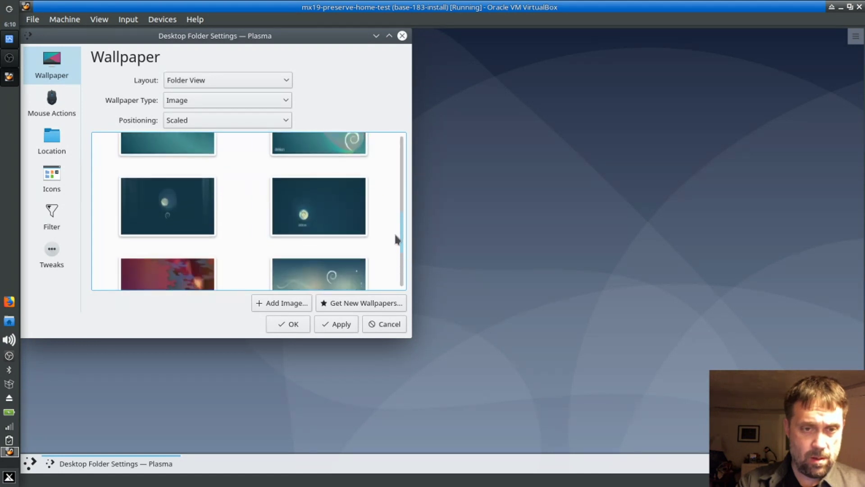
scroll(394, 239, down, 1)
scroll(393, 255, down, 1)
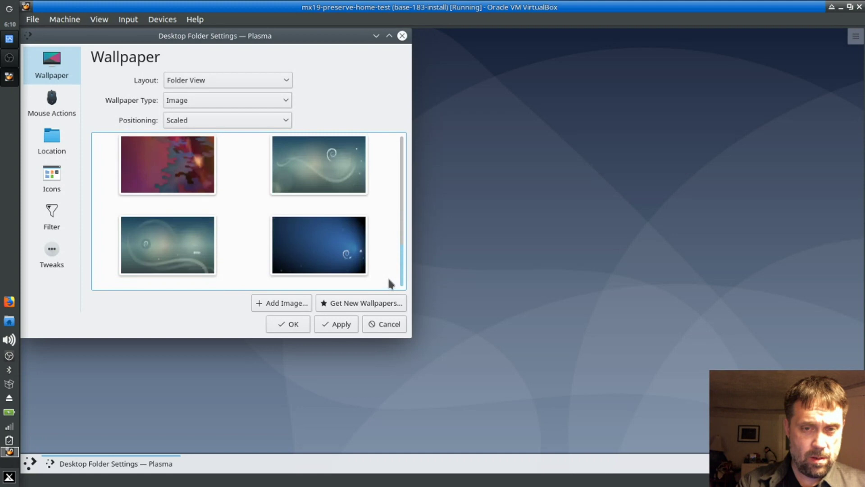
click(344, 264)
click(342, 325)
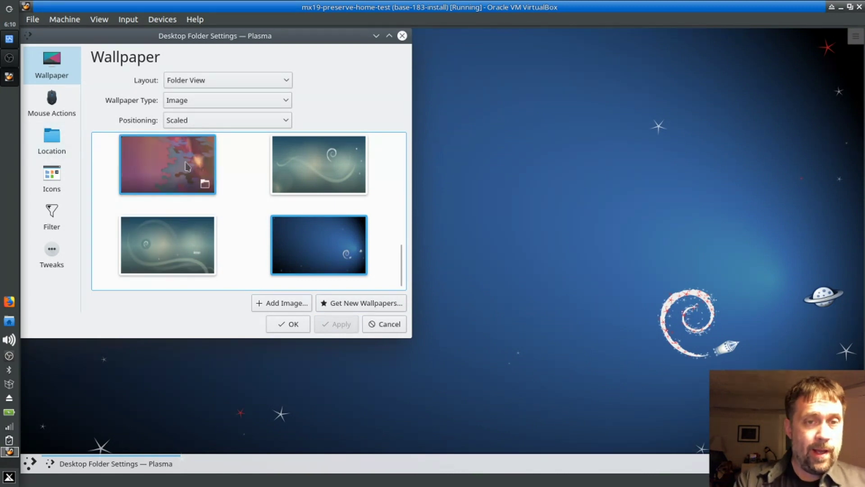
click(390, 326)
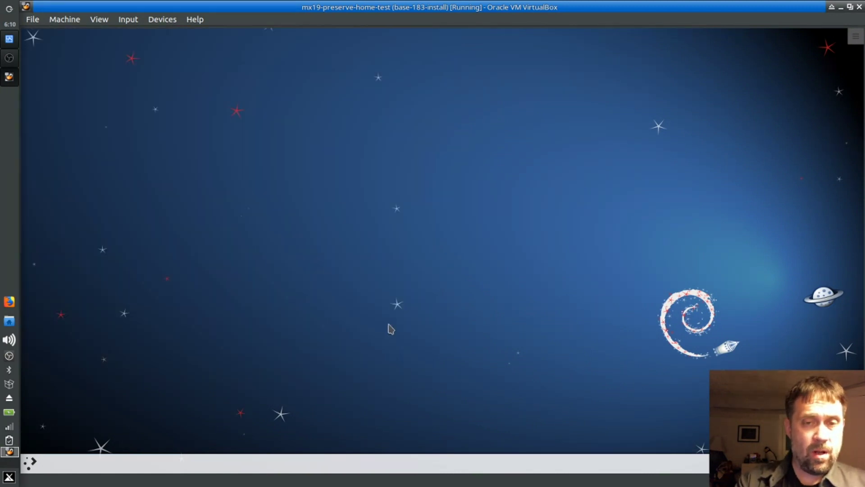
right_click(315, 150)
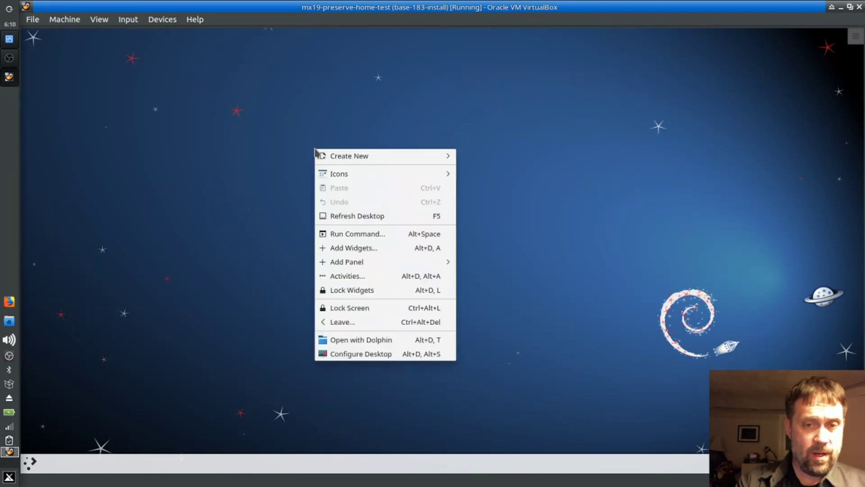
click(314, 239)
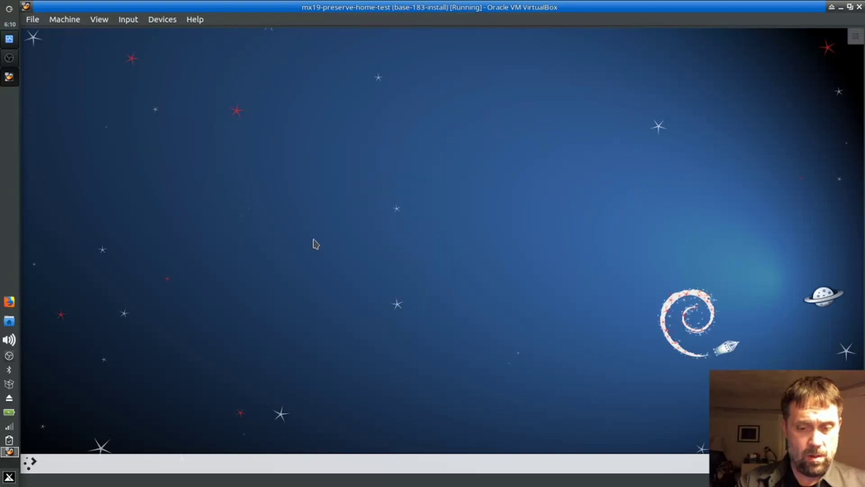
key(super)
text(thunar)
key(BackSpace)
key(BackSpace)
key(BackSpace)
key(BackSpace)
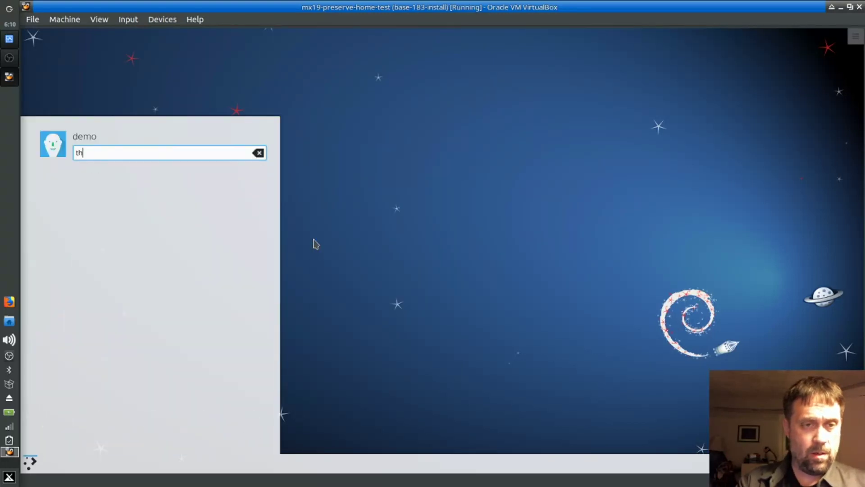
text(eme)
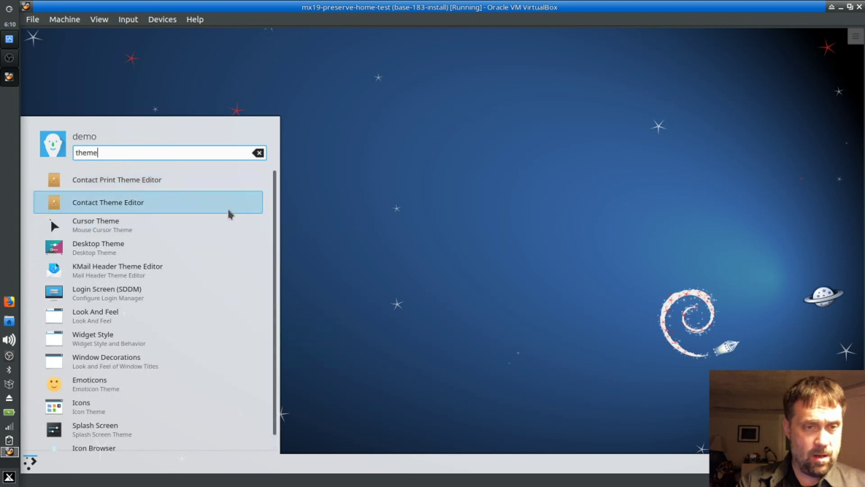
click(151, 249)
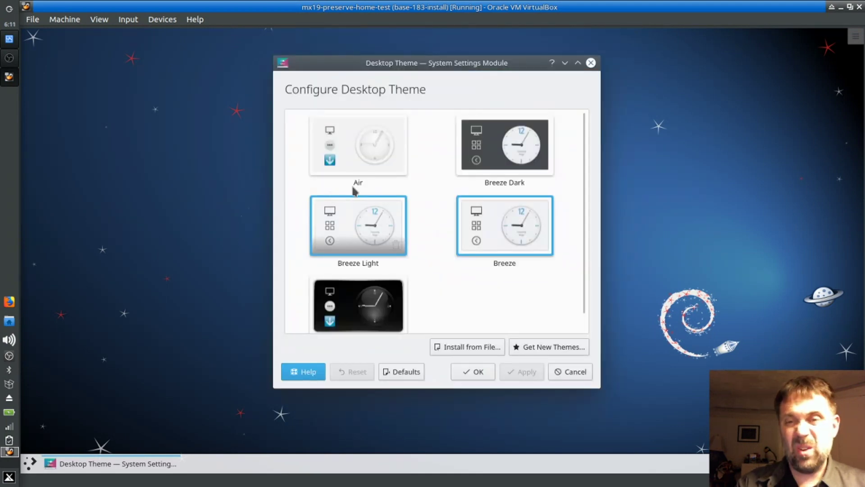
Step: Select Breeze Dark as the desktop theme, apply it, and confirm with OK
click(495, 169)
click(514, 376)
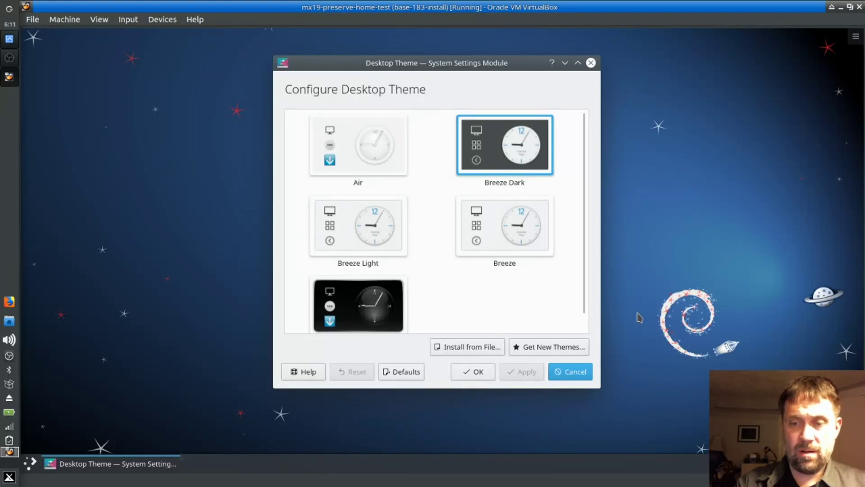
click(472, 373)
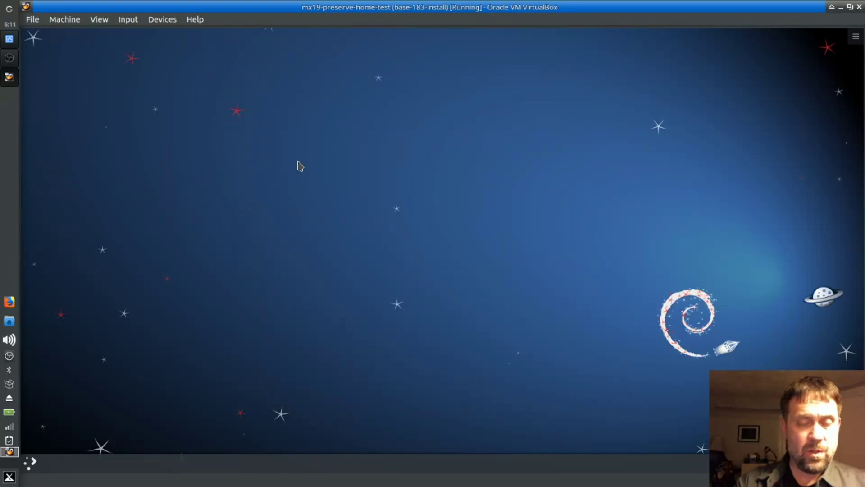
Step: Search the launcher for 'remaster', launch Remaster, and authenticate with the root password
click(32, 462)
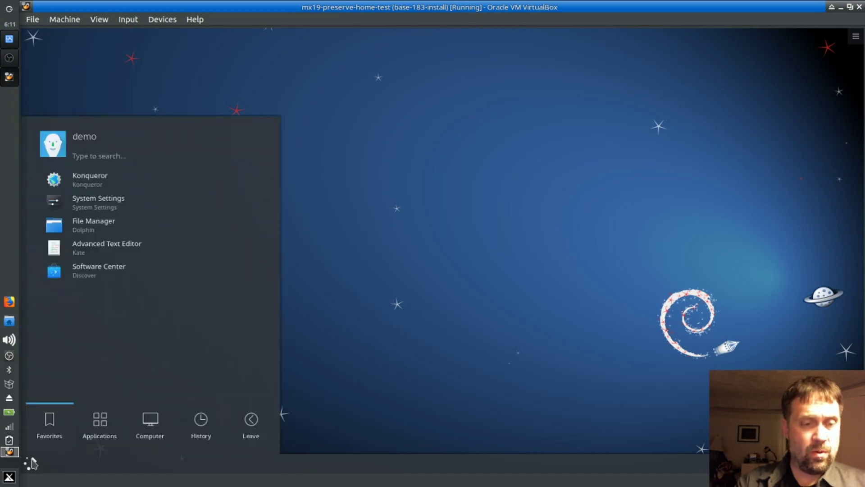
click(204, 439)
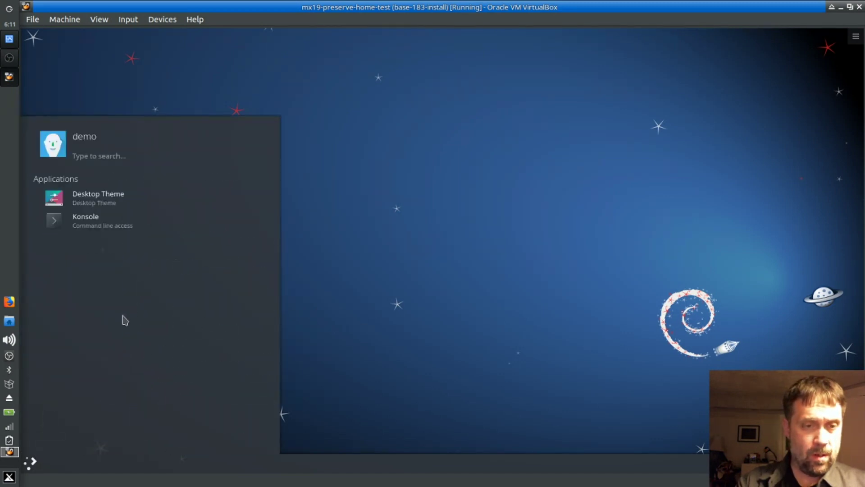
text(remaster)
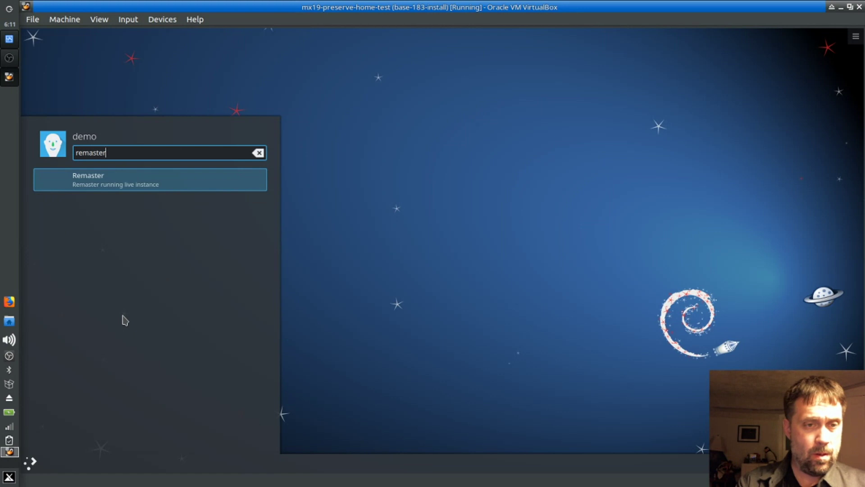
click(101, 188)
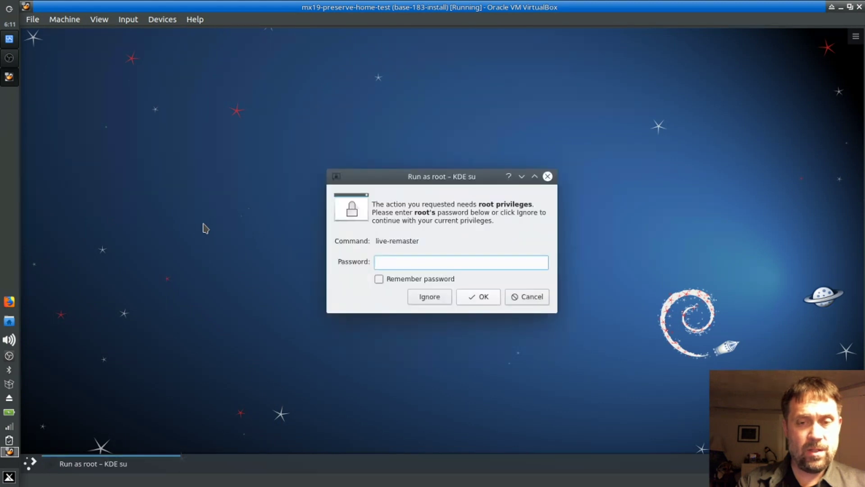
text(root)
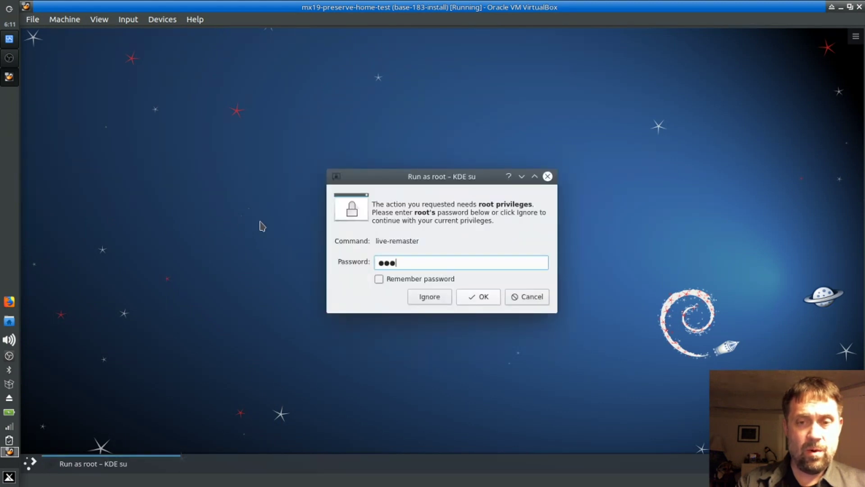
key(Return)
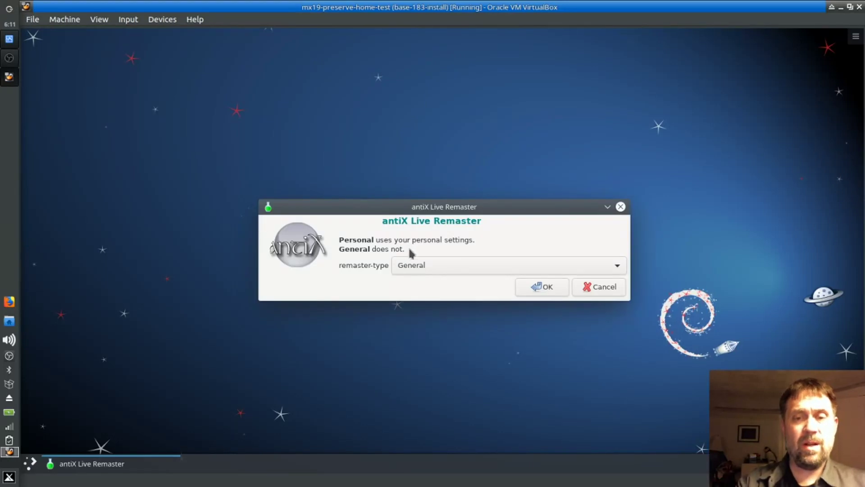
Step: Choose the Personal remaster type and agree to keep files under /home
click(405, 267)
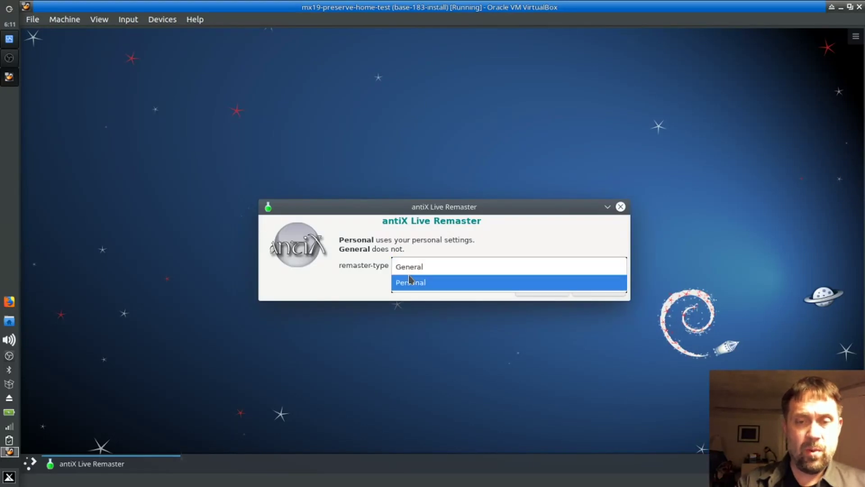
click(409, 280)
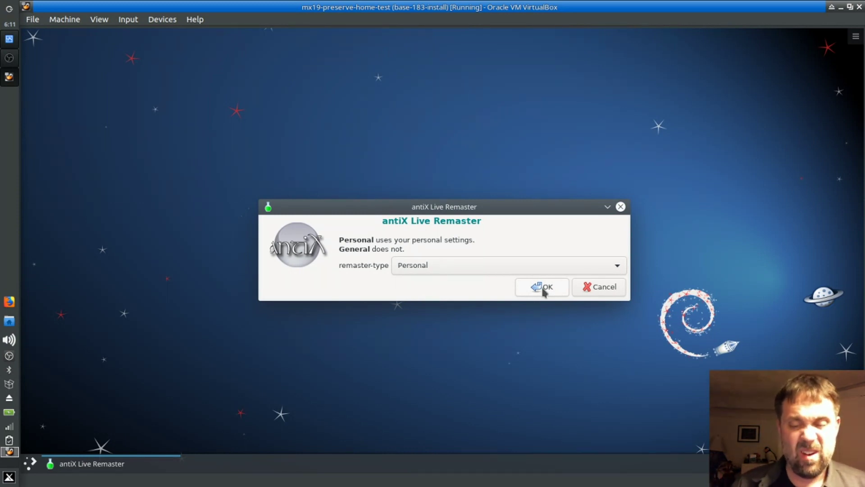
click(544, 291)
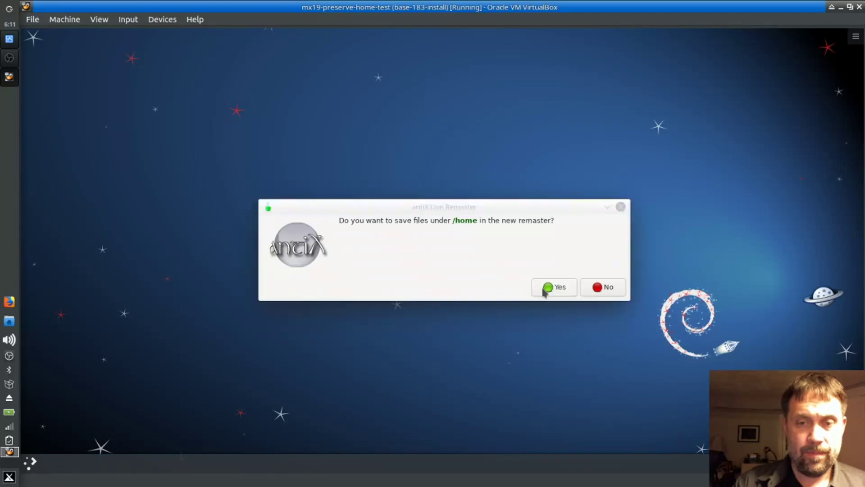
click(550, 289)
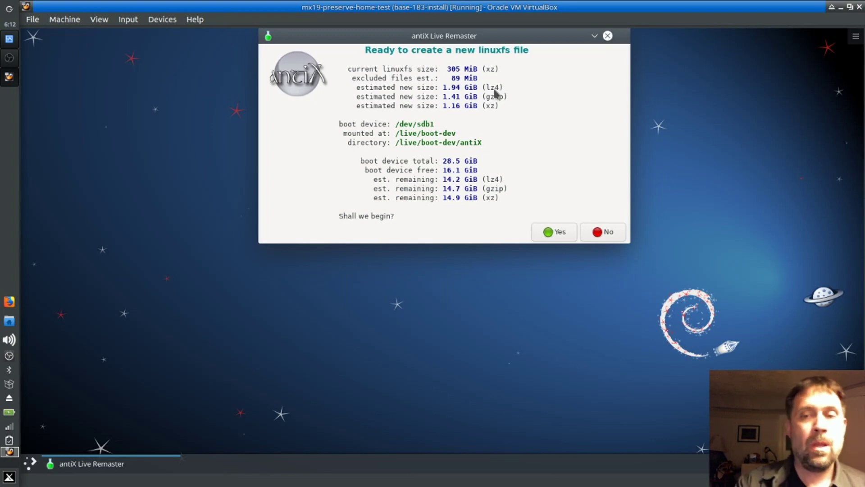
Step: Start creating linuxfs.new, keeping lz4 compression and leaving the title empty
click(554, 230)
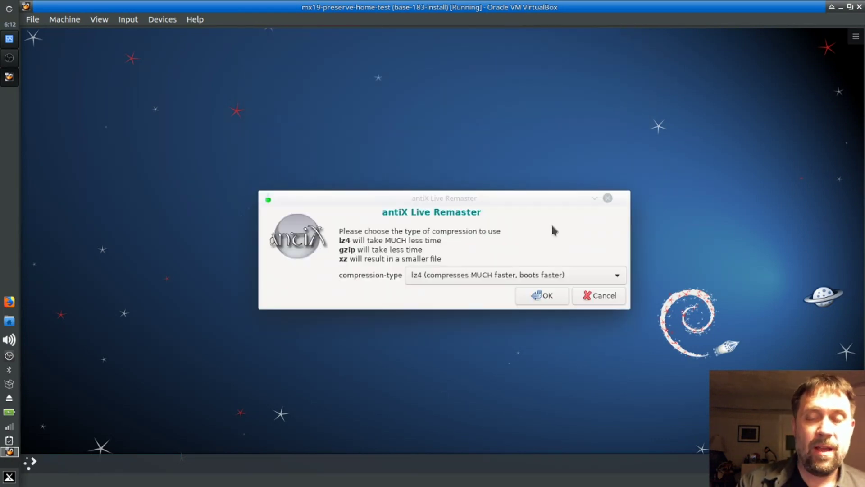
click(542, 296)
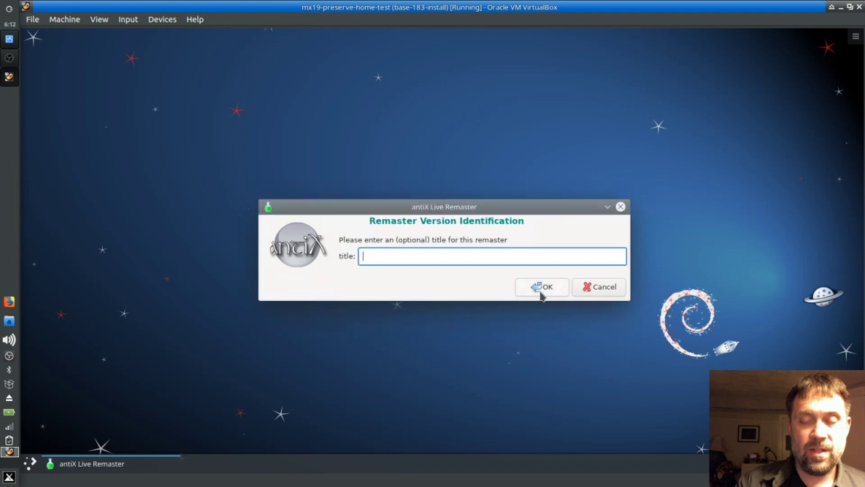
click(542, 294)
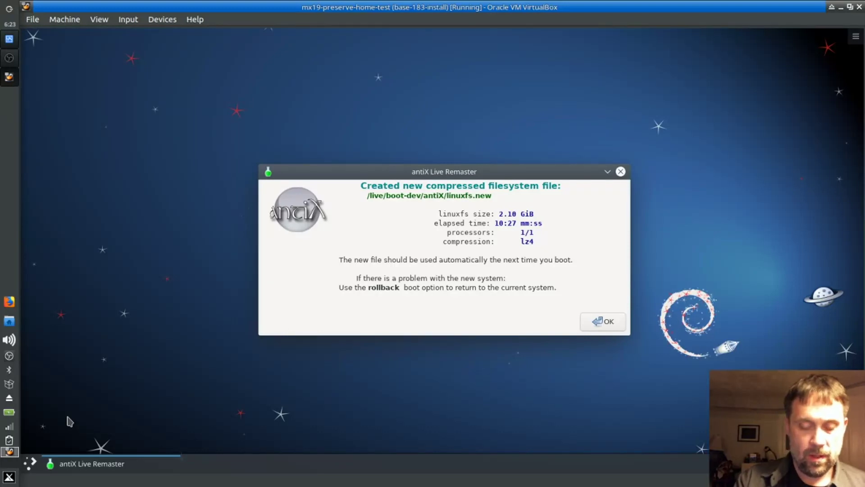
Step: Dismiss the summary, create an 8.00 GiB rootfs.new, and close the success message
click(594, 320)
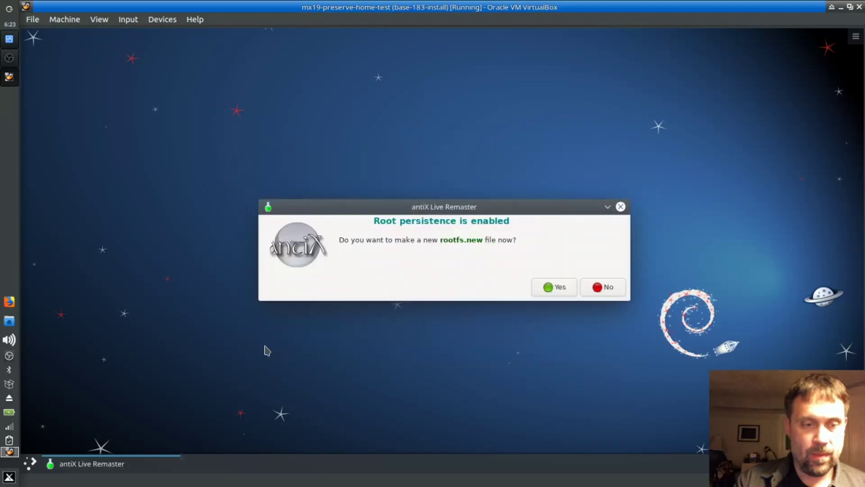
click(569, 287)
click(488, 273)
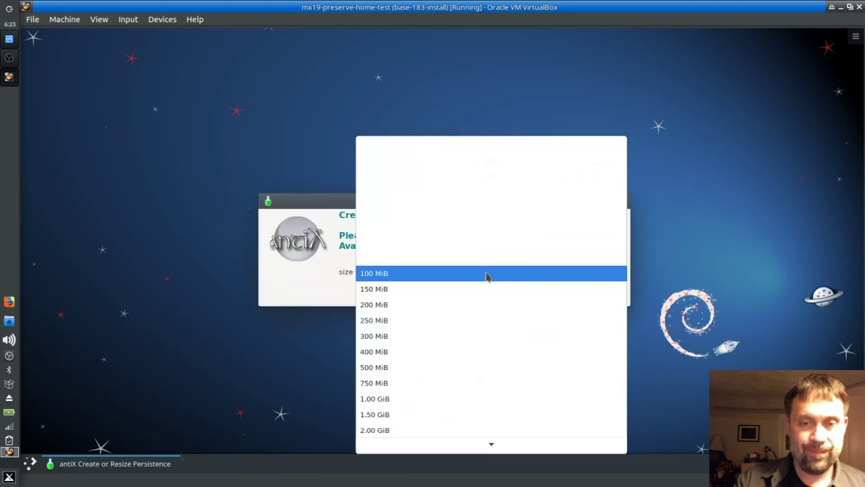
scroll(483, 322, down, 5)
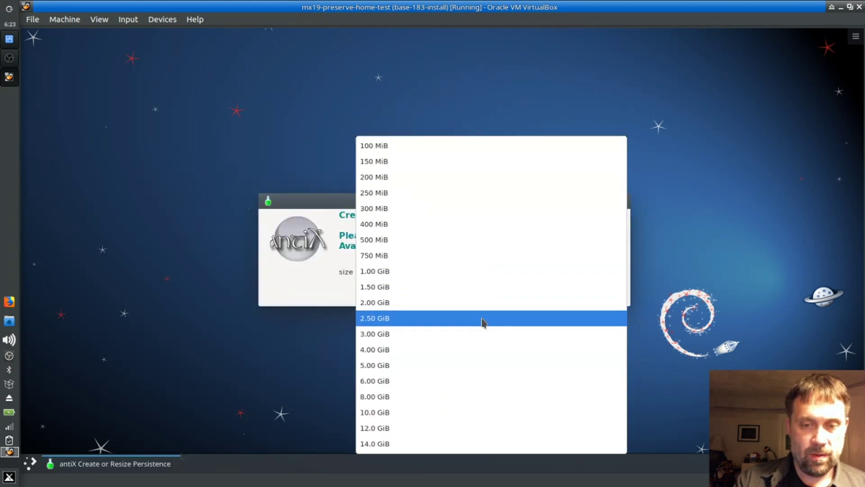
click(463, 392)
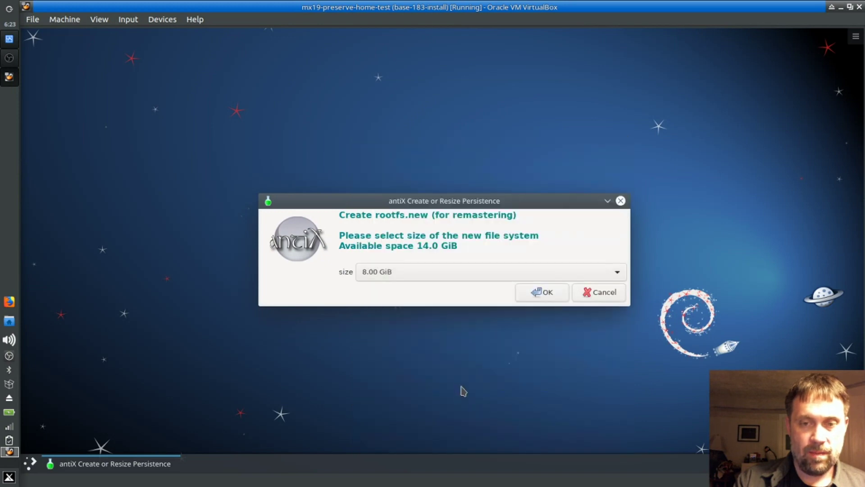
click(544, 294)
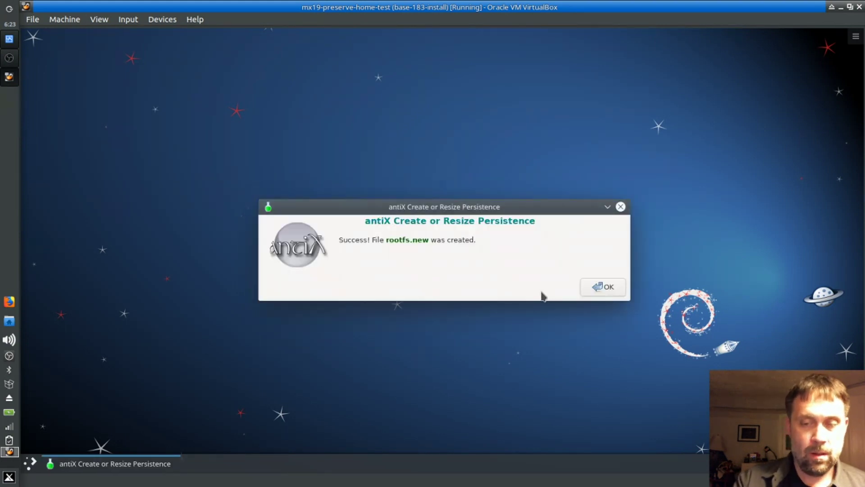
click(593, 286)
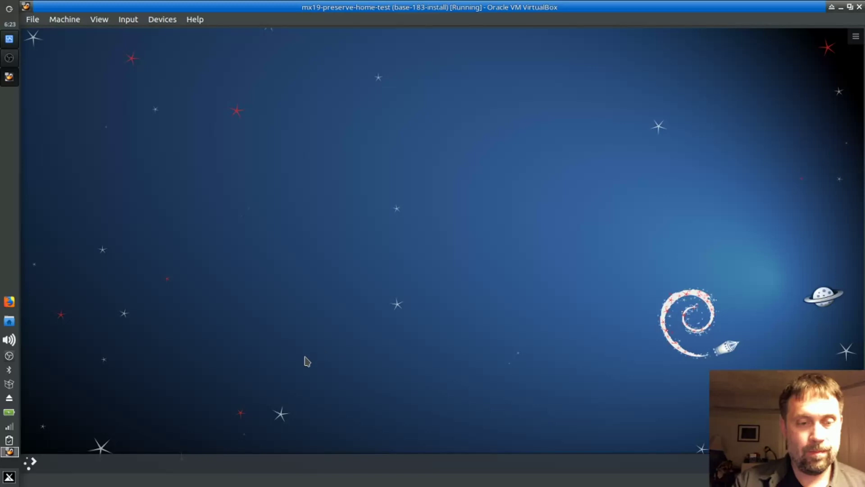
Step: Reboot the virtual machine from the launcher's Leave menu and confirm the reboot with OK
click(27, 464)
mouse_move(250, 427)
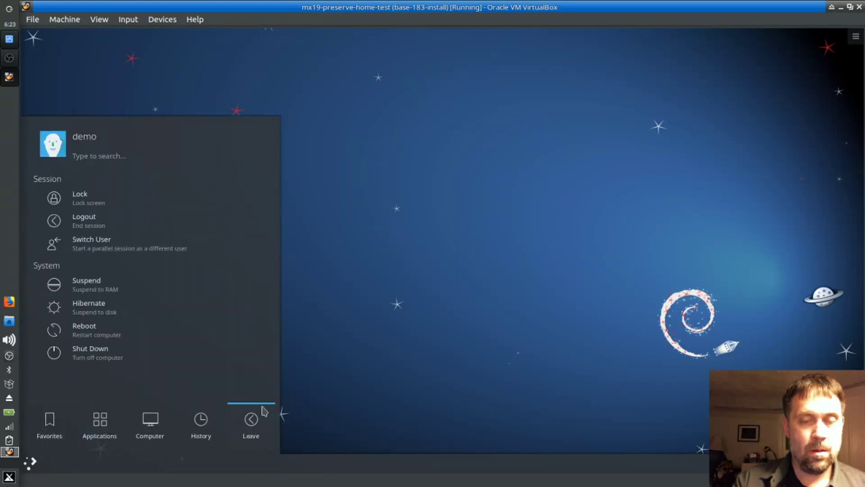
click(124, 330)
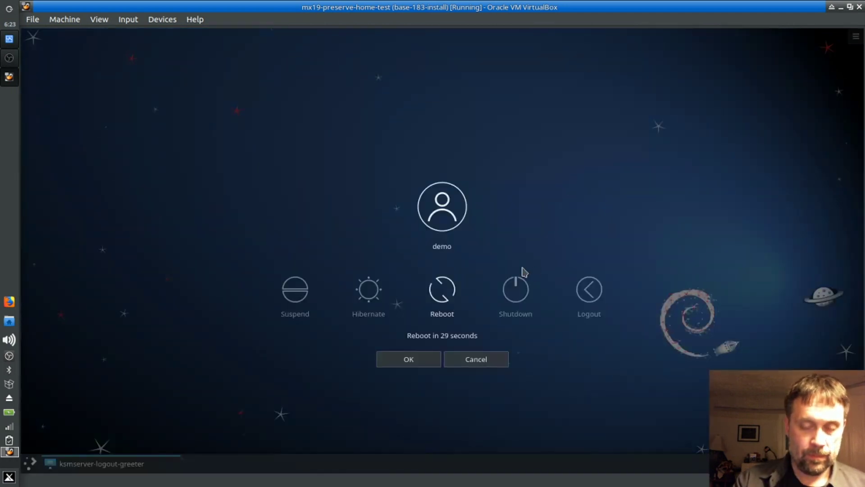
click(443, 310)
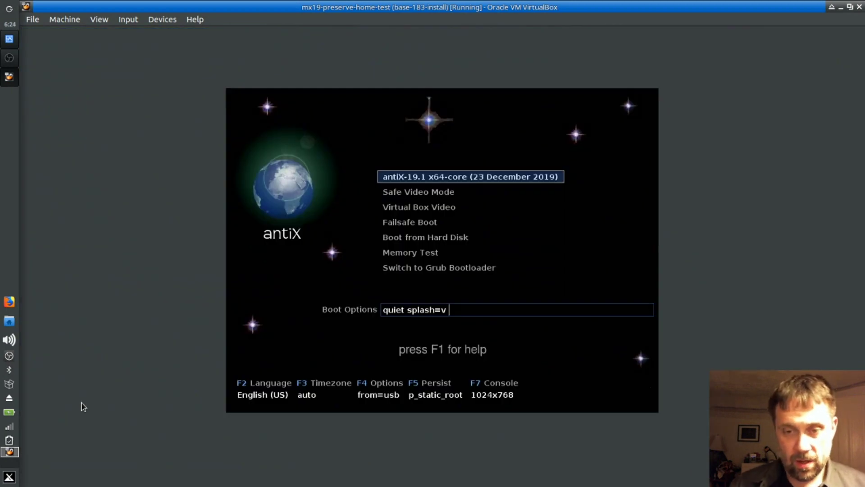
Step: Set persistence to off in the F5 boot menu and boot the default antiX entry
key(F5)
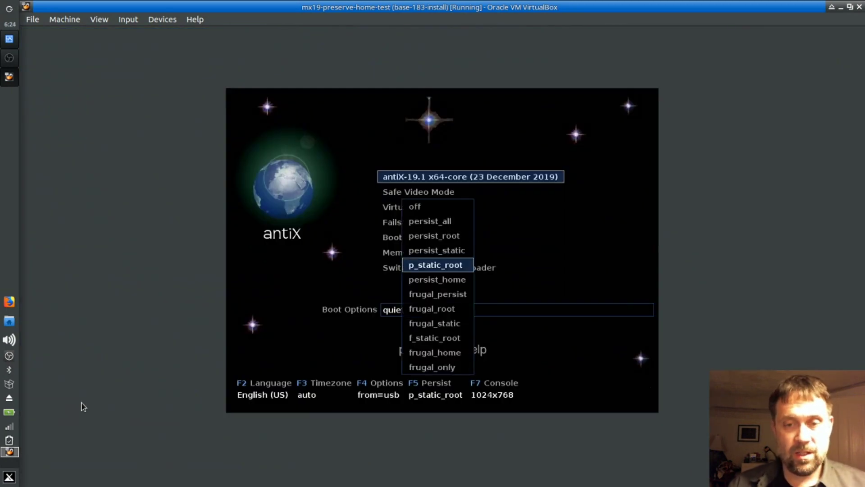
key(Up)
key(Up)
key(Up)
key(Up)
key(Return)
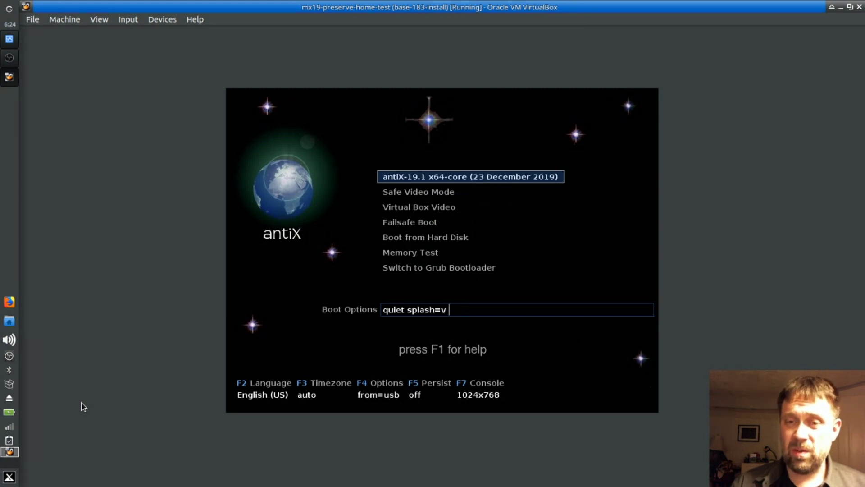
key(Return)
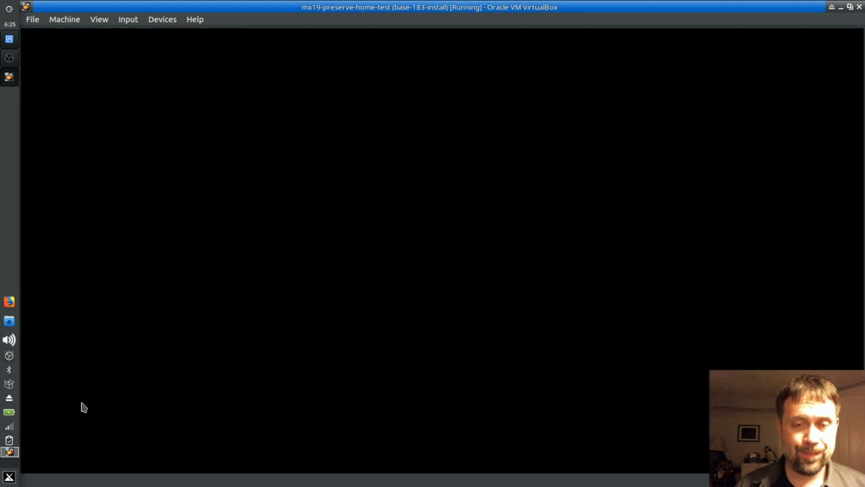
Step: Enter the user's password at the SDDM greeter to log into the Plasma desktop
text(demo)
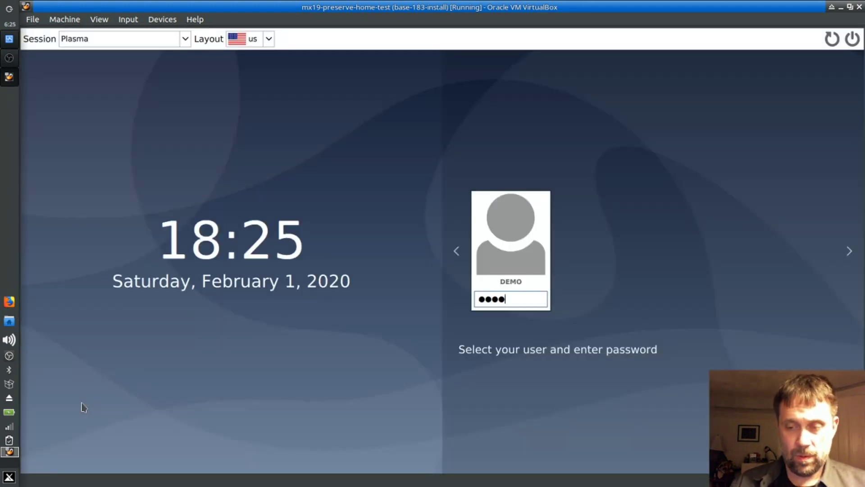
key(Return)
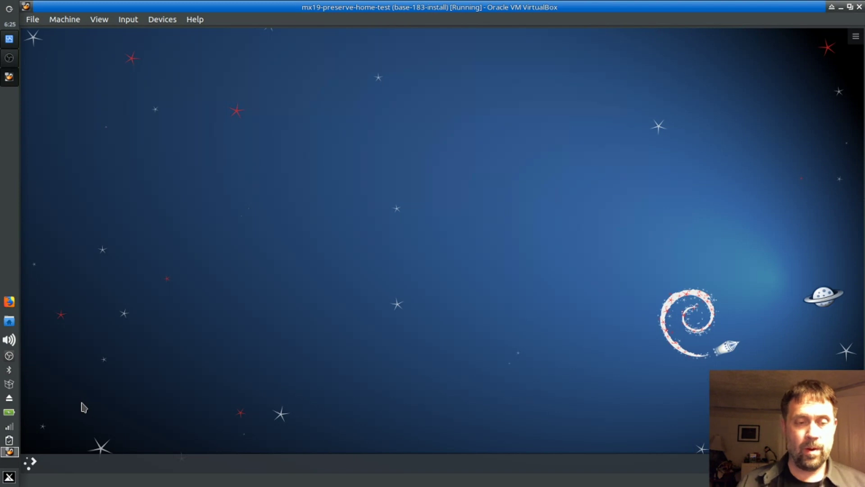